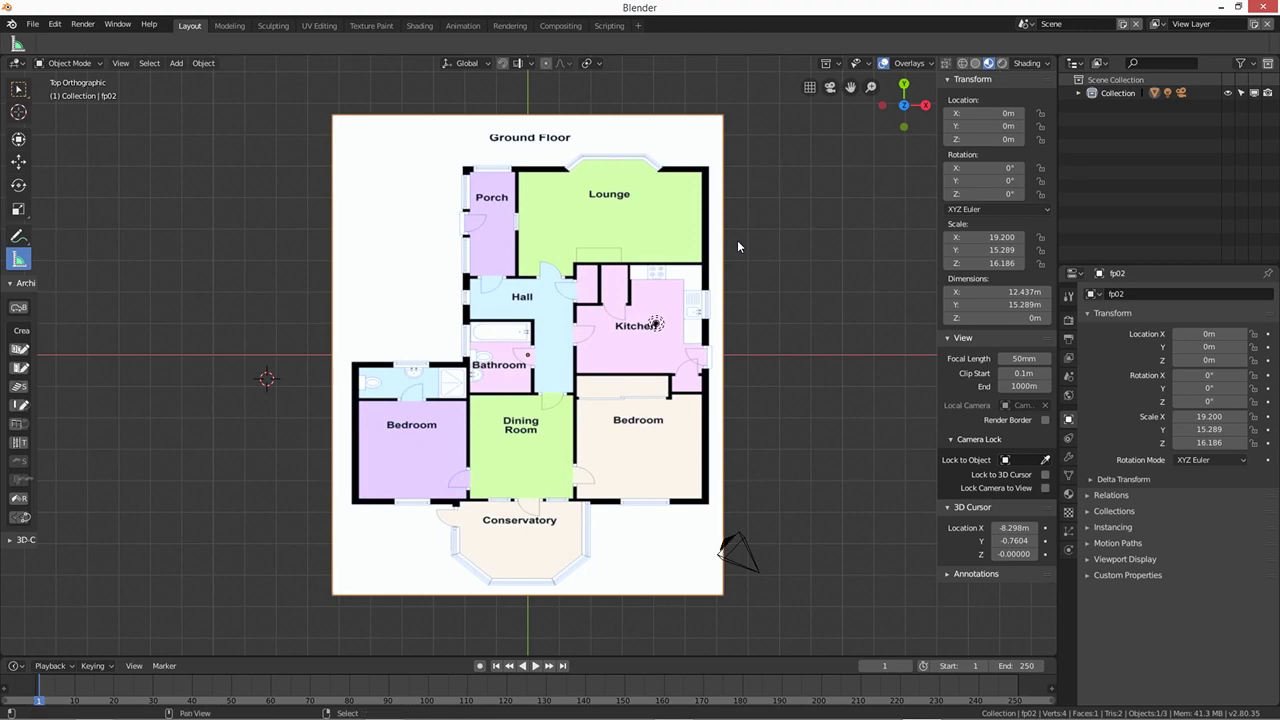
Add a 2 m plane mesh to the scene via Shift+A
key(shift+a)
mouse_move(737, 241)
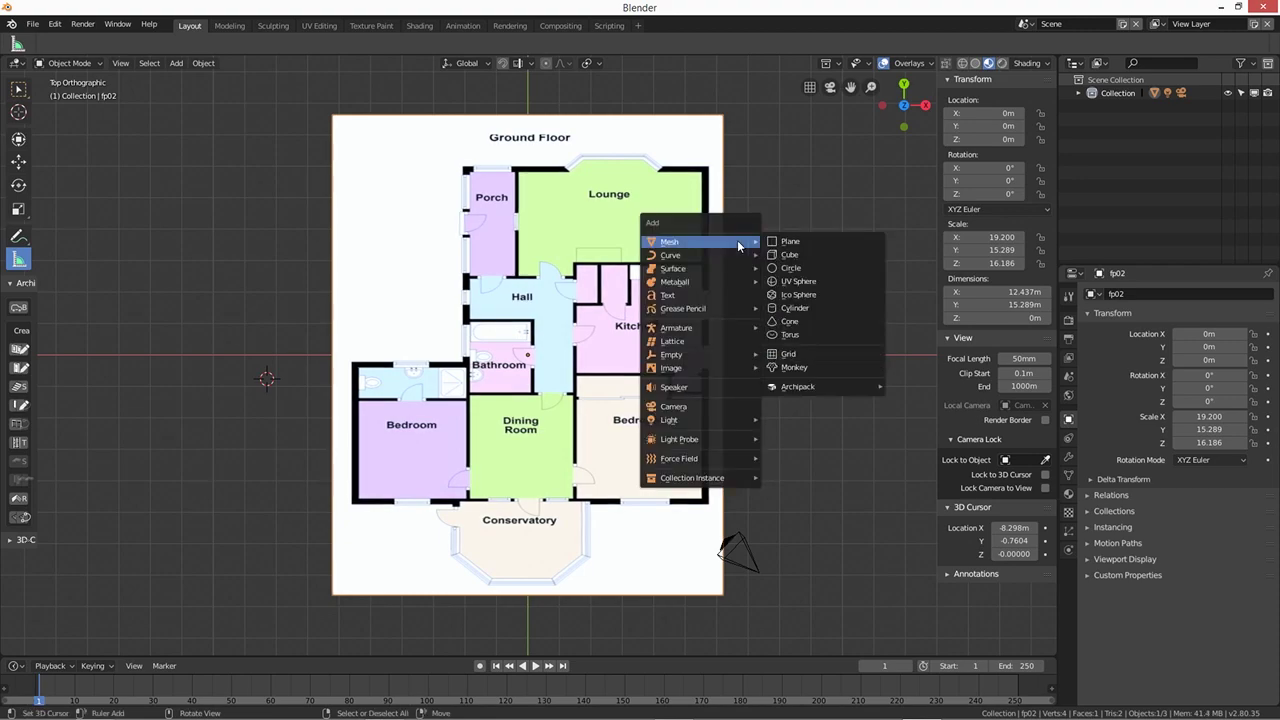
click(785, 244)
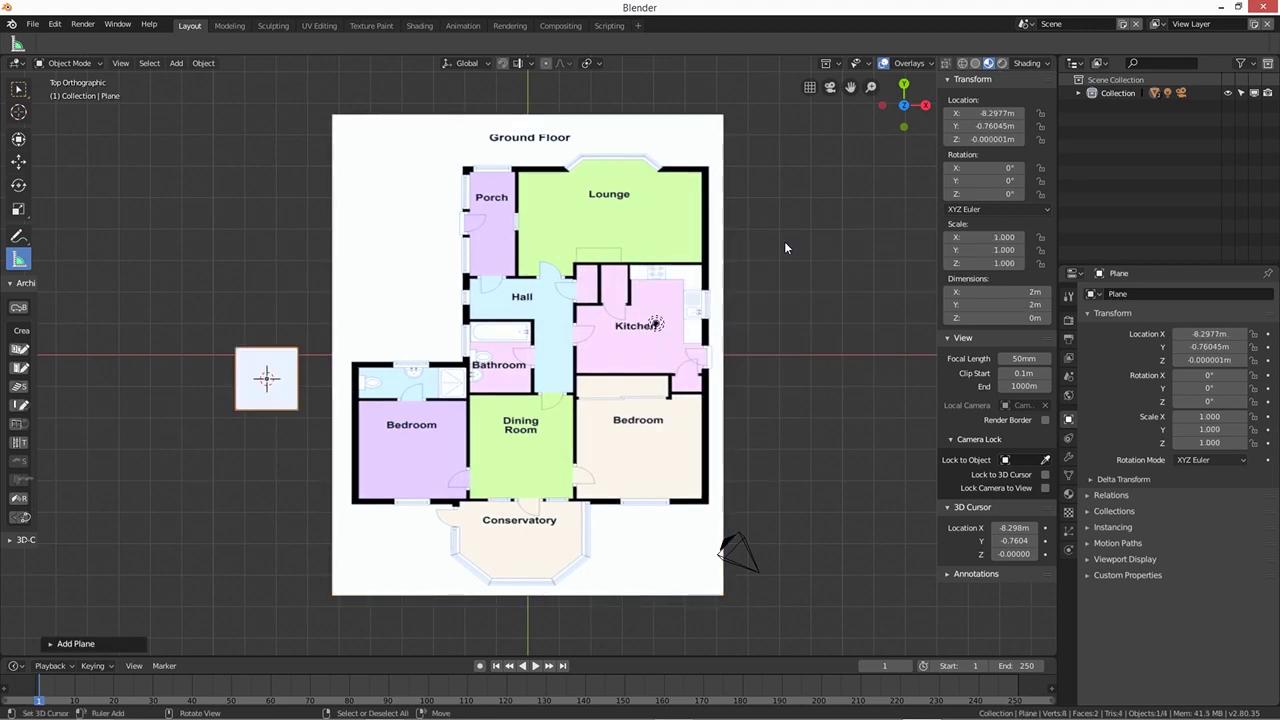
Move the plane onto the right outer wall beside the Kitchen (X 5.6467 m), lifted to Z 0.018347 m
click(20, 162)
drag(310, 382, 753, 392)
middle_drag(801, 471, 695, 363)
drag(596, 392, 593, 381)
middle_drag(640, 445, 792, 249)
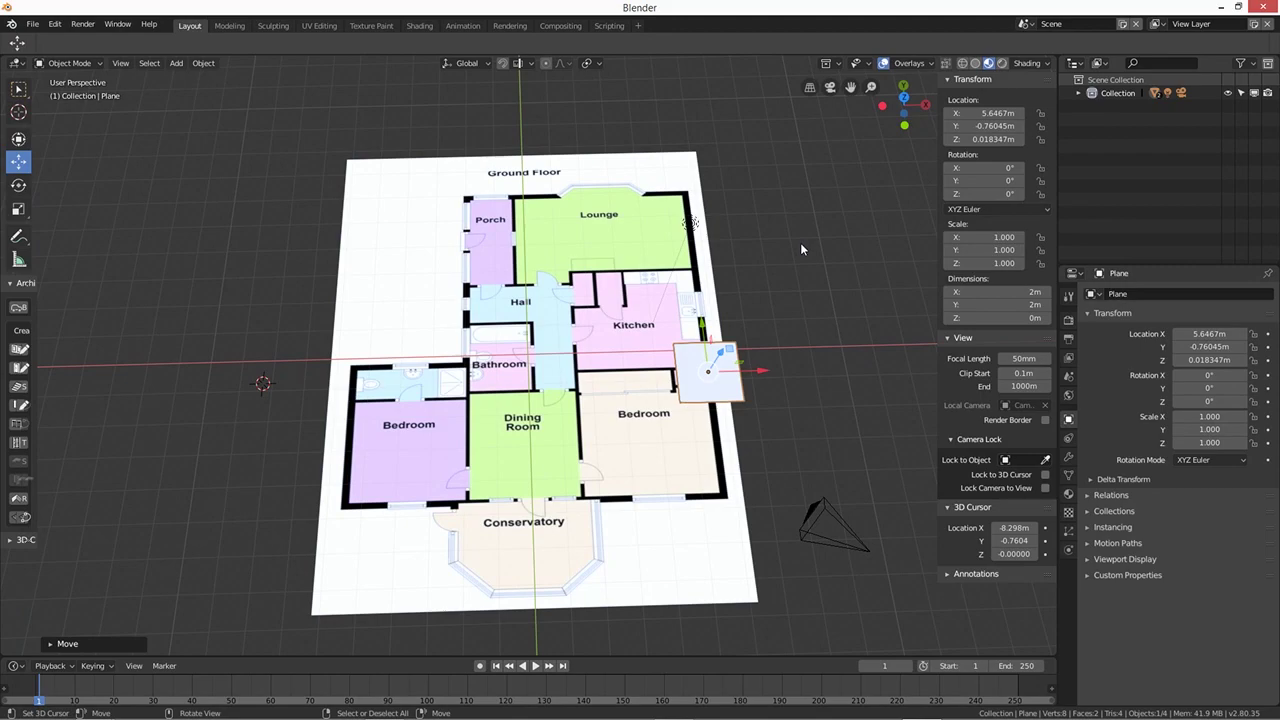
In top view, scale the plane down and slide it along Y to the top-right wall corner
key(KP_7)
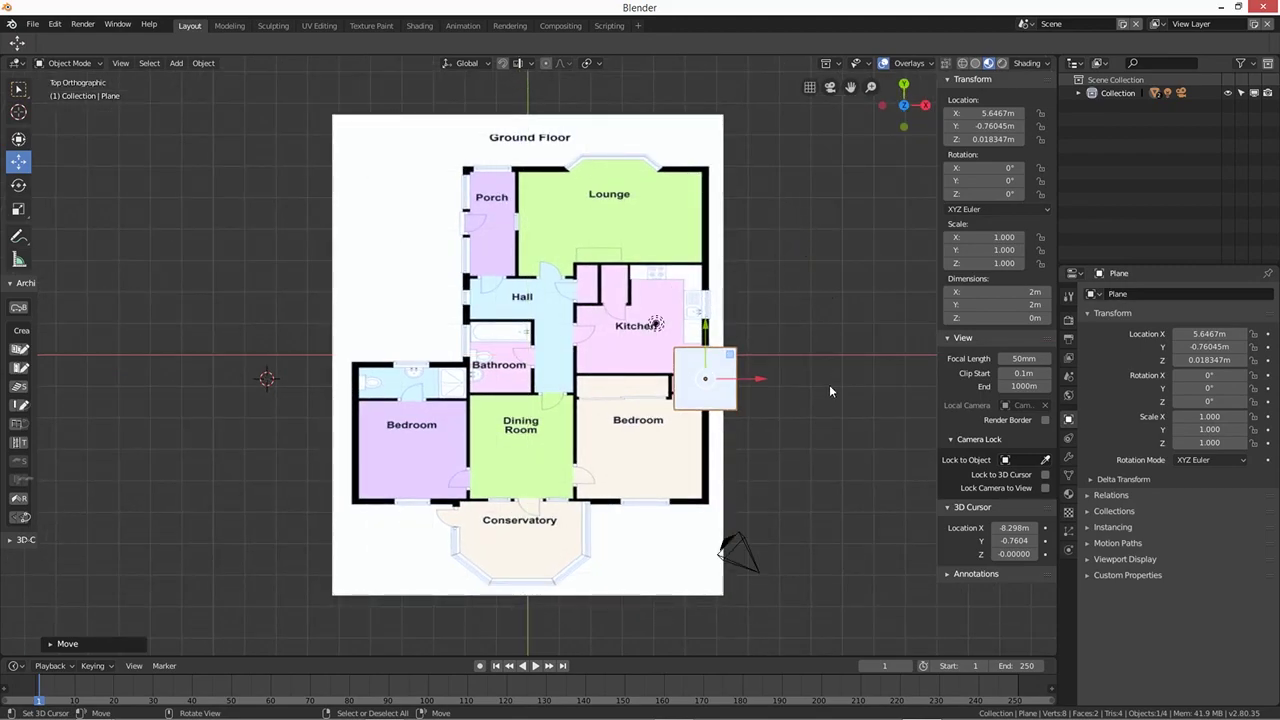
key(s)
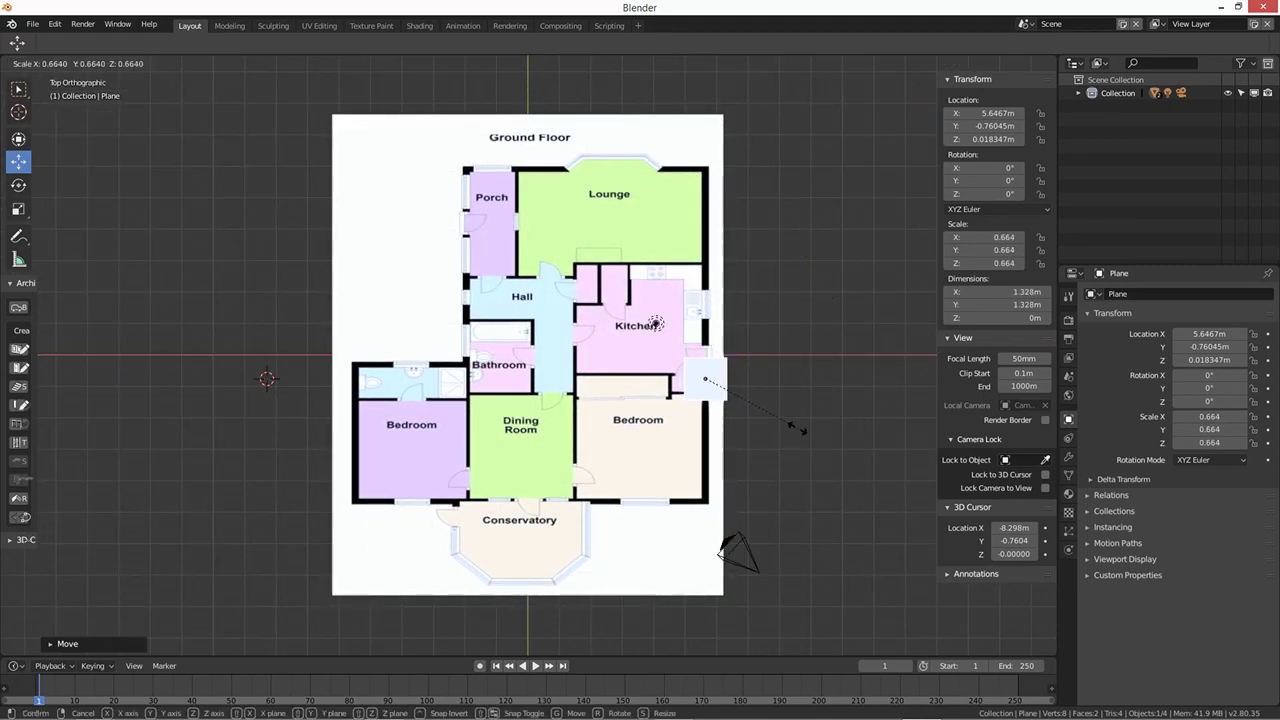
click(729, 387)
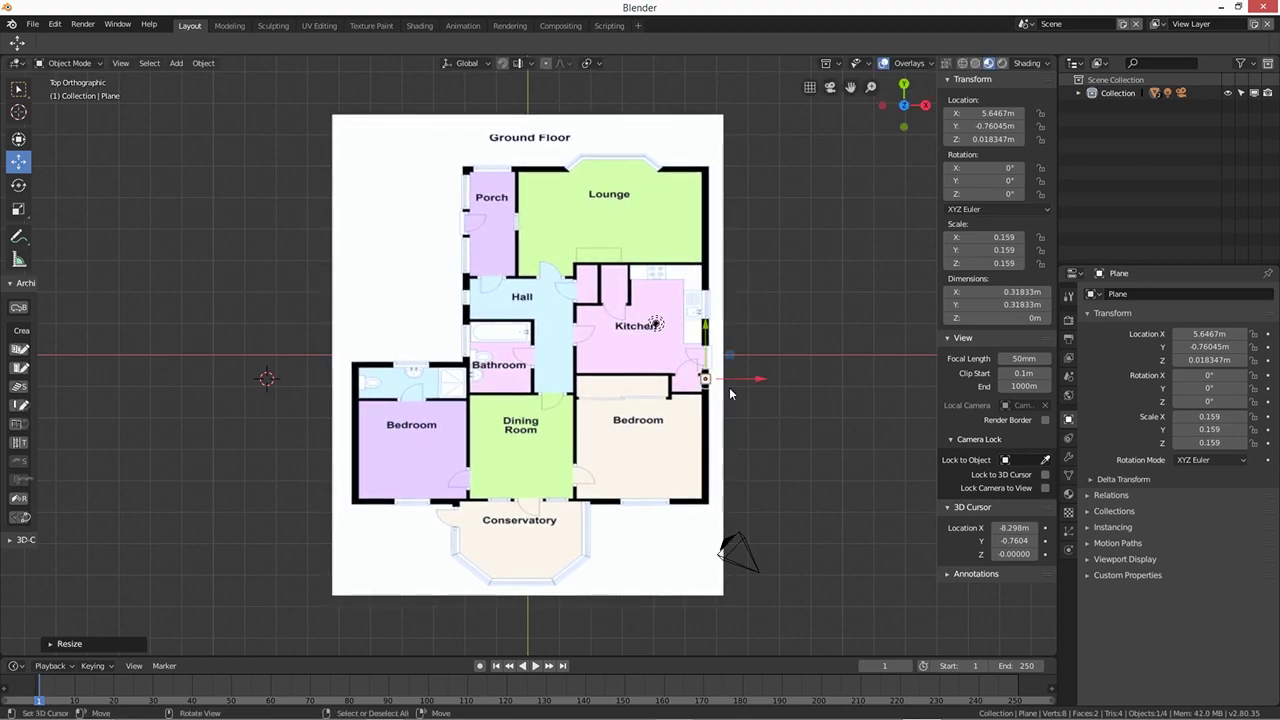
key(g)
key(y)
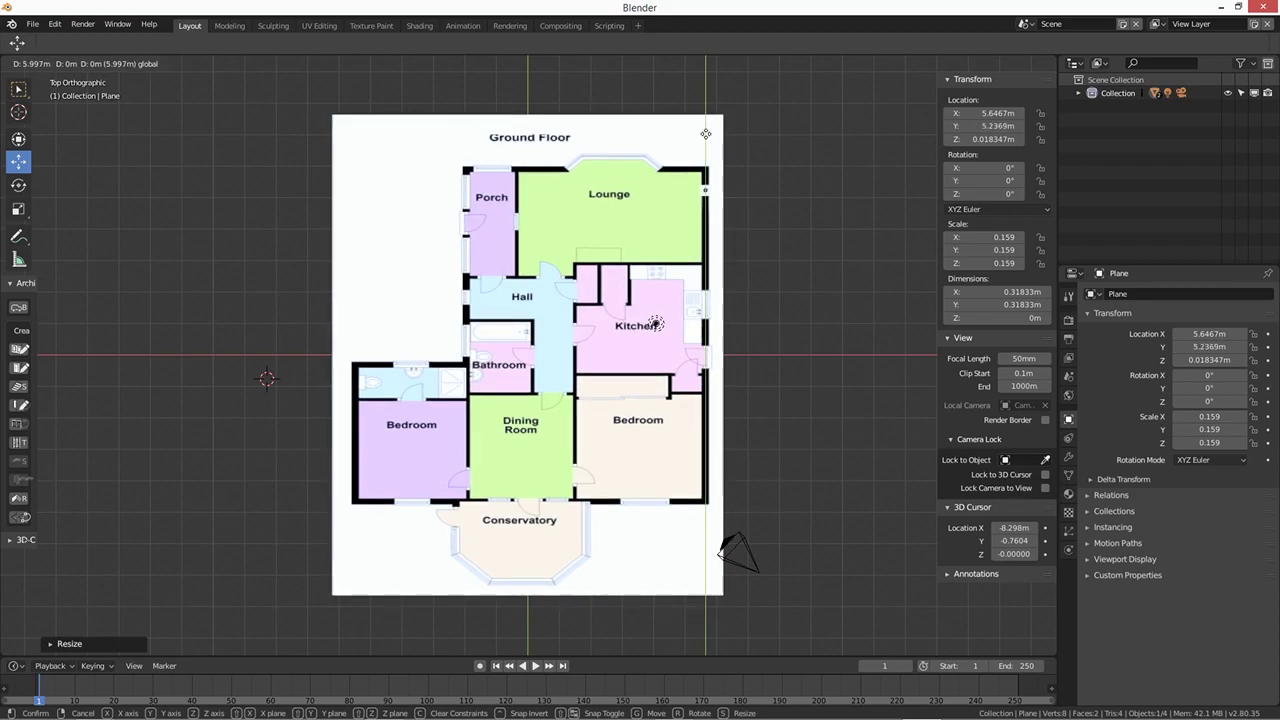
click(709, 116)
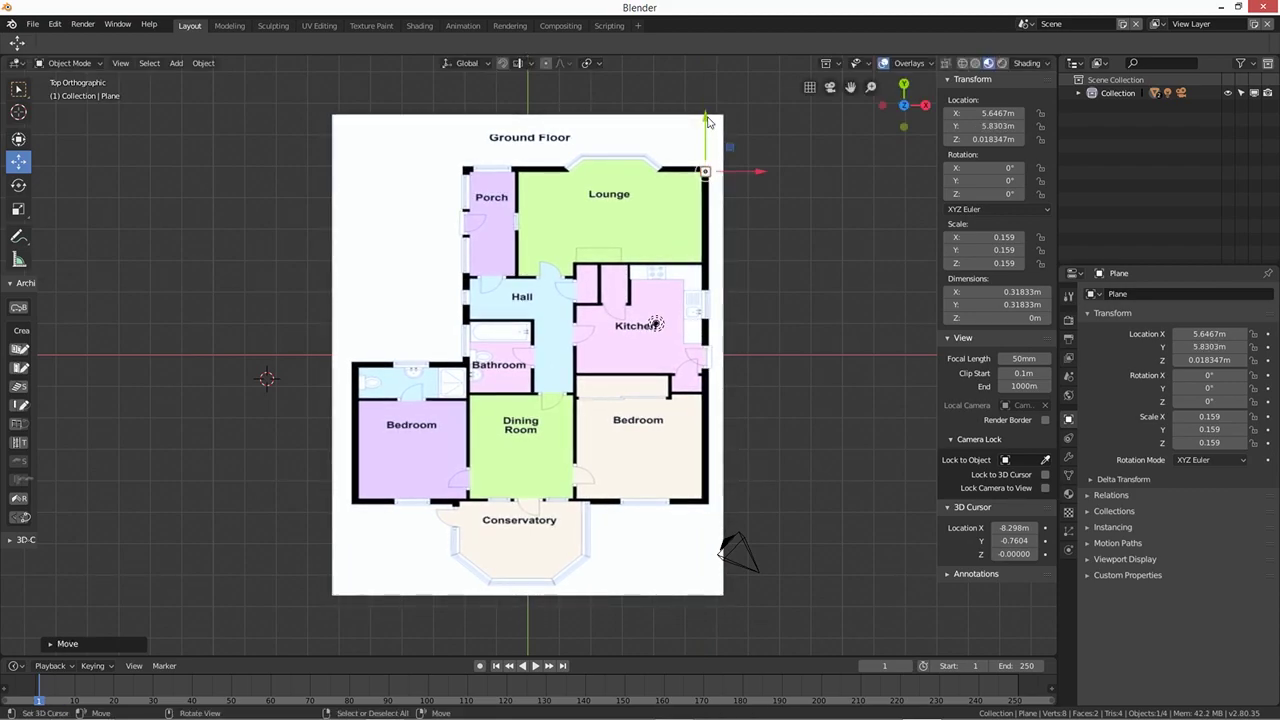
Zoom in, shrink the plane to scale 0.112 and nudge it onto the Lounge's outer corner at Y 5.8796 m
scroll(754, 165, up, 3)
shift+middle_drag(754, 165, 509, 509)
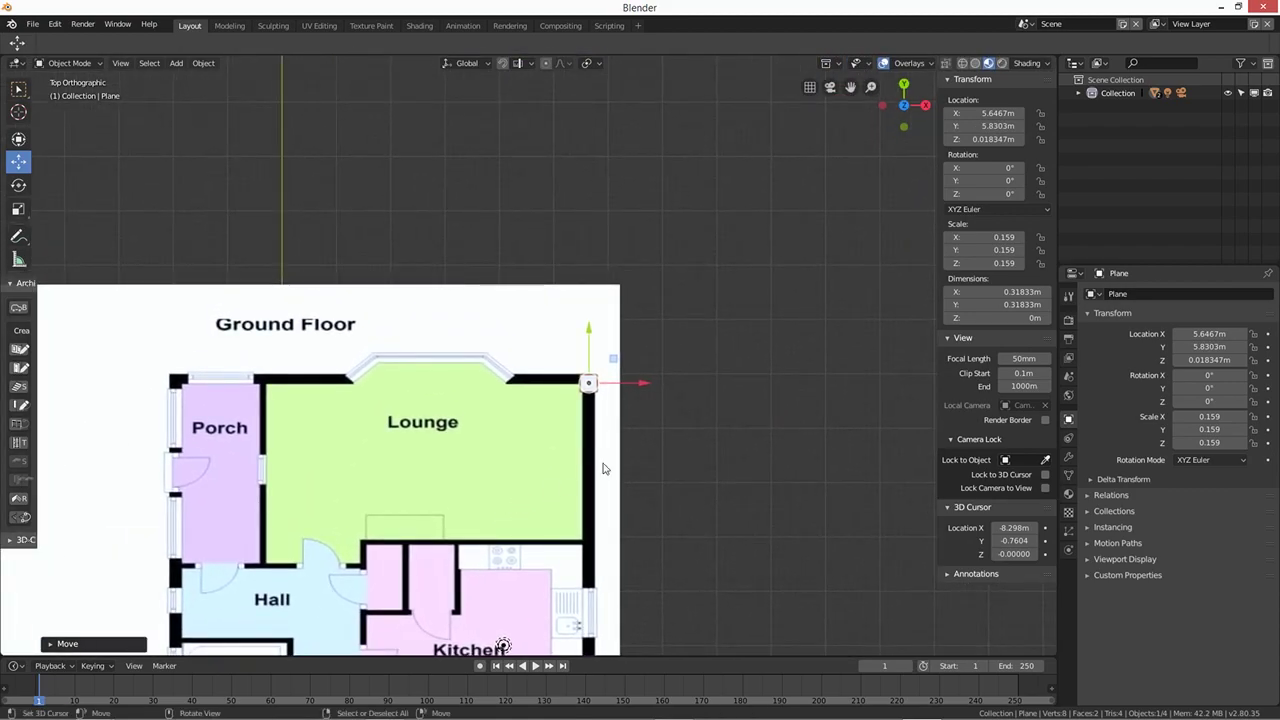
scroll(640, 450, up, 4)
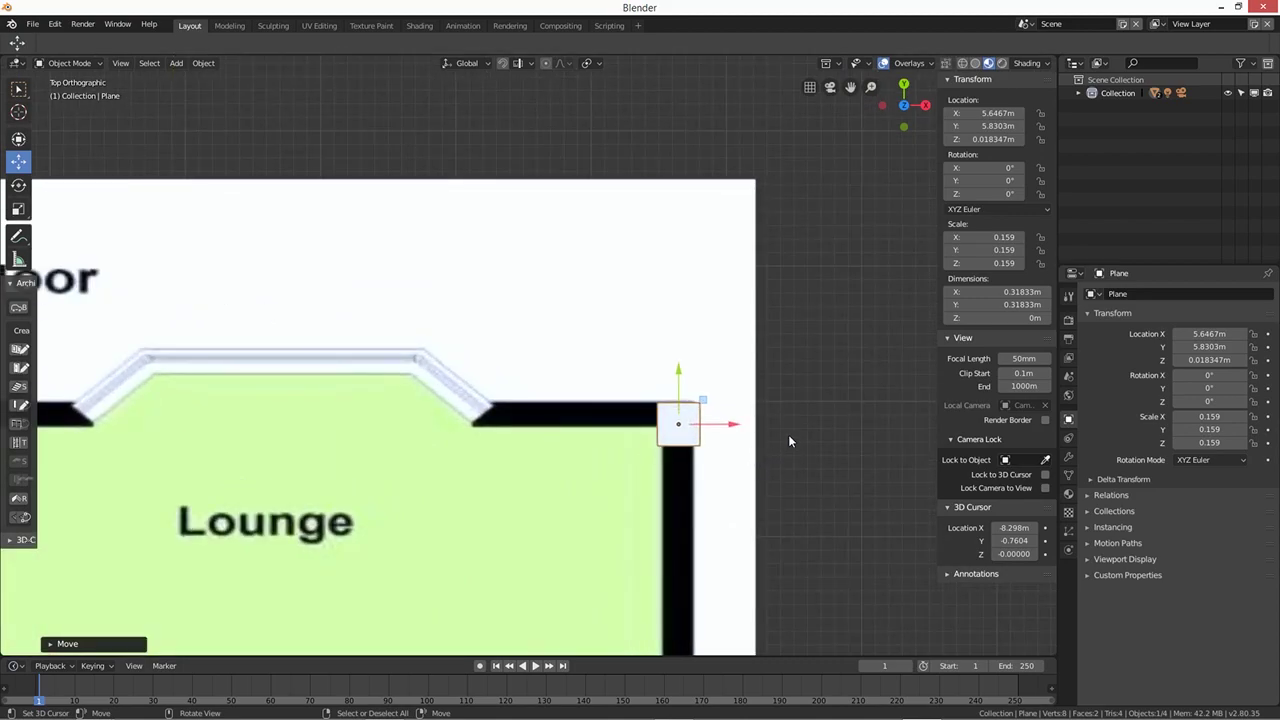
key(s)
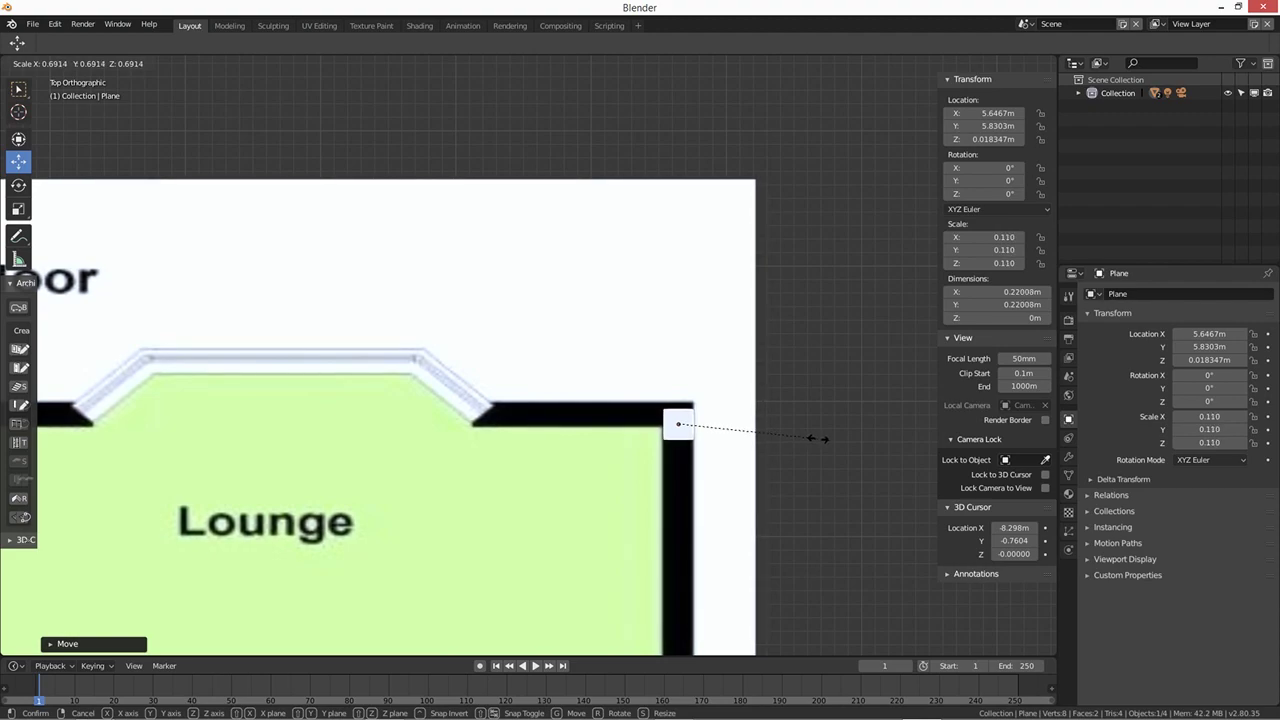
click(812, 435)
drag(682, 380, 678, 366)
scroll(763, 484, down, 5)
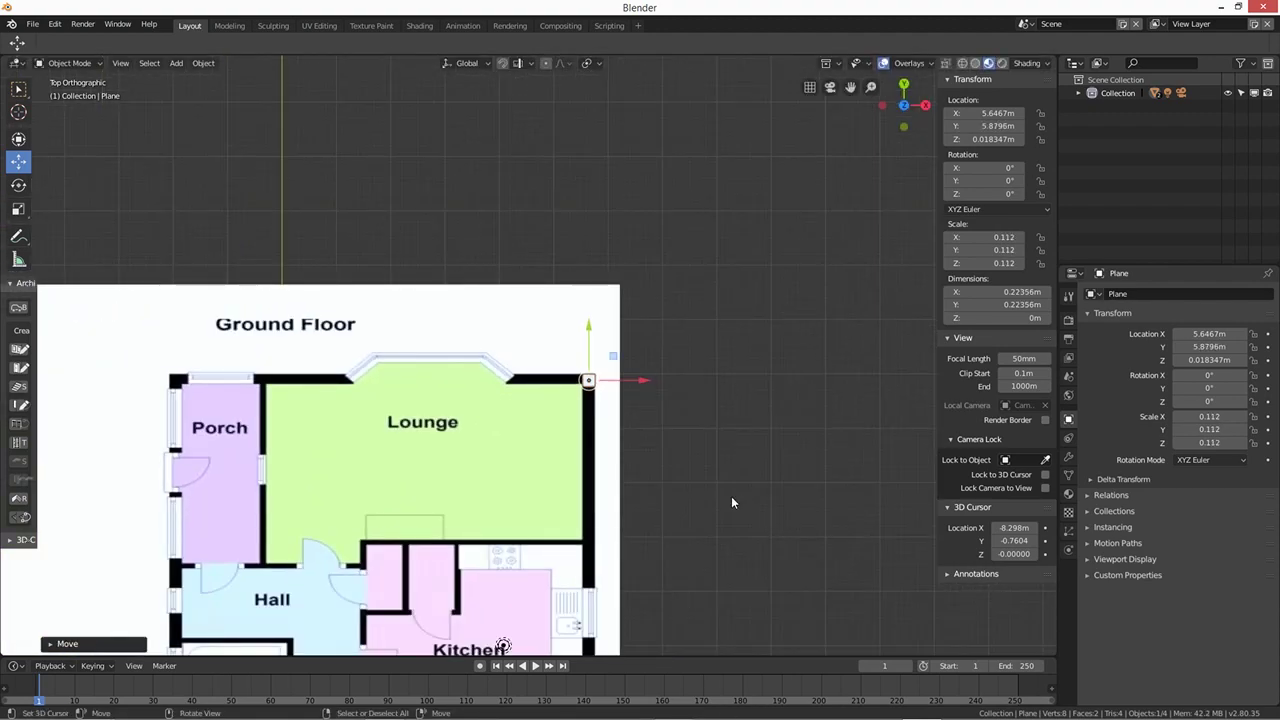
shift+middle_drag(731, 496, 777, 363)
scroll(786, 344, up, 1)
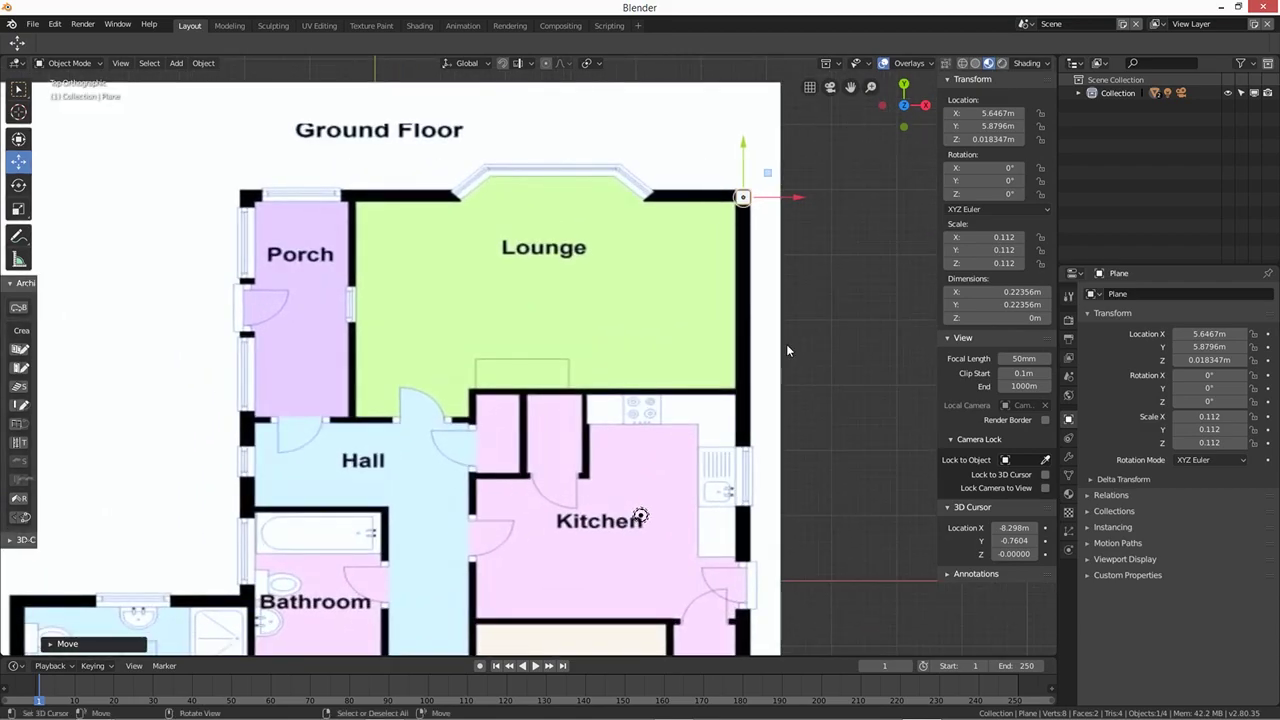
In Edit Mode, select the plane's two top-right corner vertices
key(Tab)
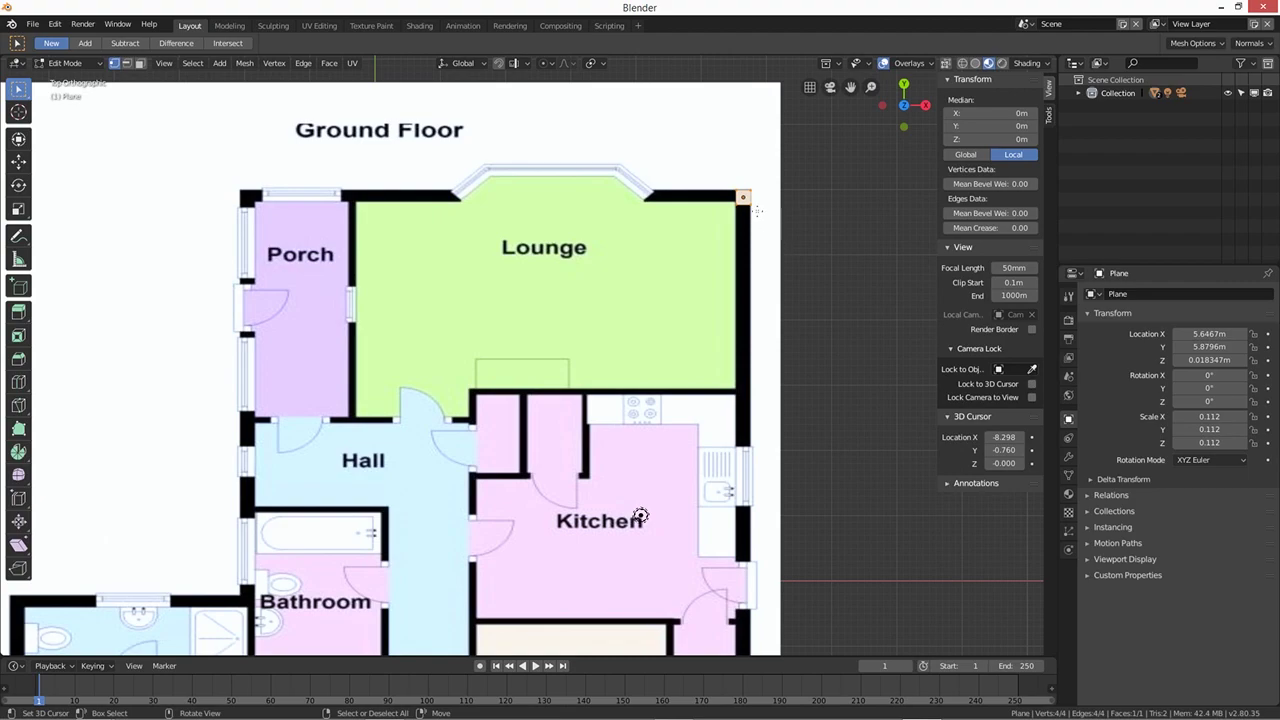
click(750, 205)
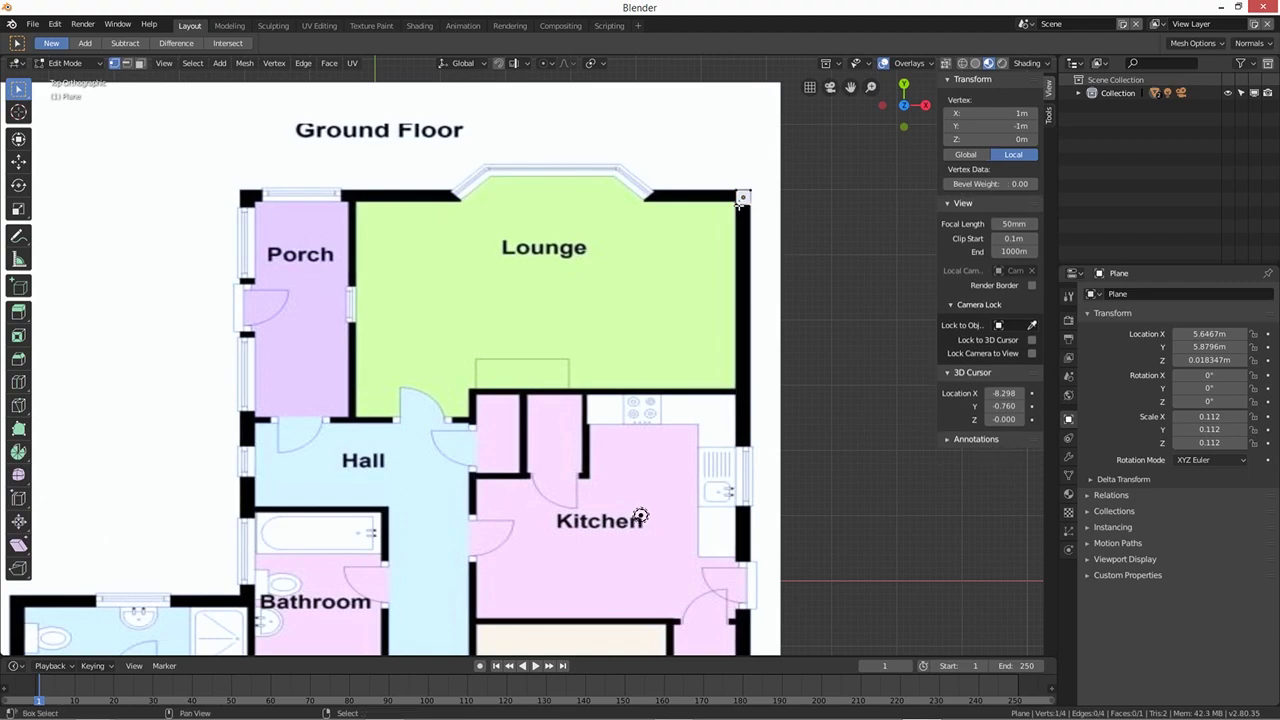
shift+click(740, 204)
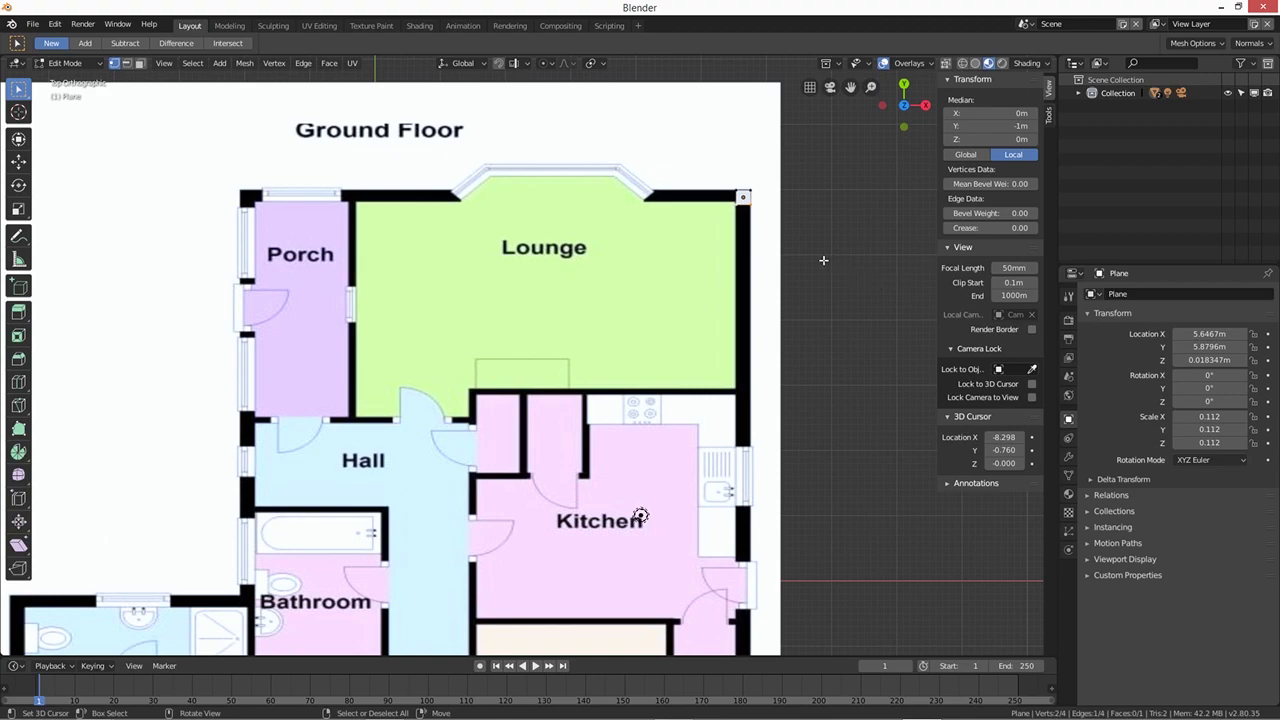
Extrude that edge along Y down the right outer wall past the Kitchen, then pan down the plan
key(e)
key(y)
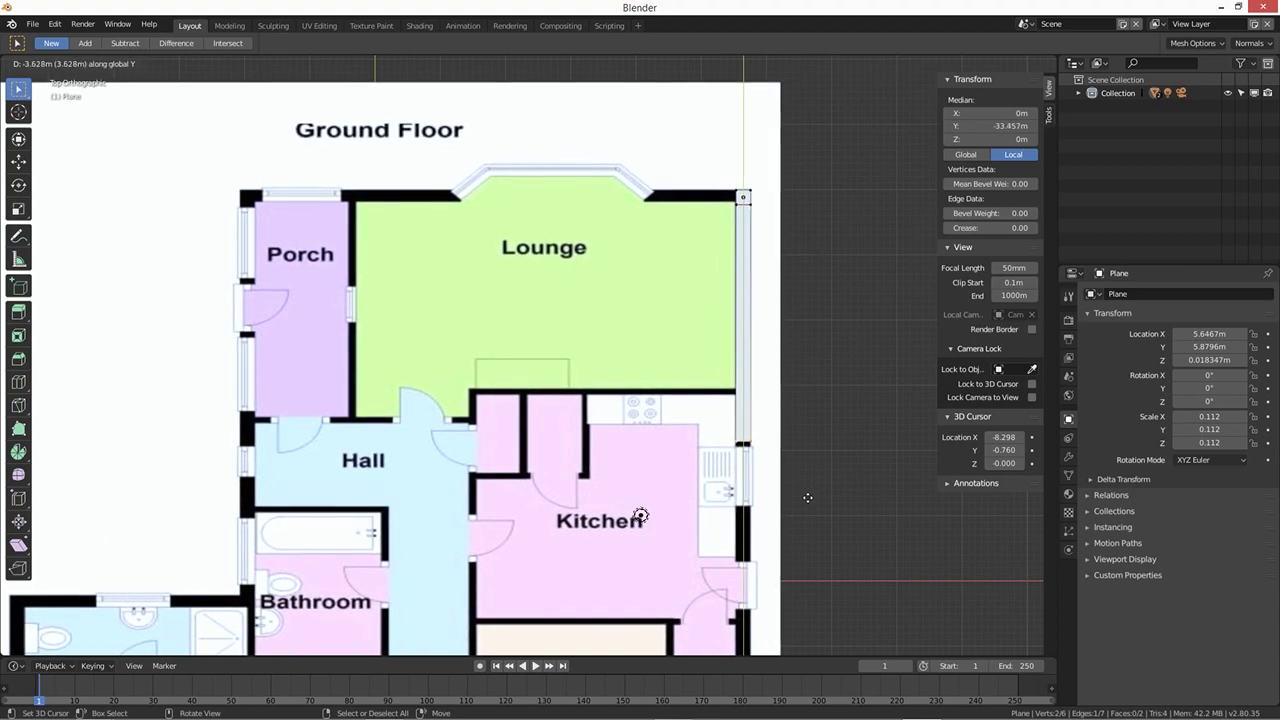
click(806, 500)
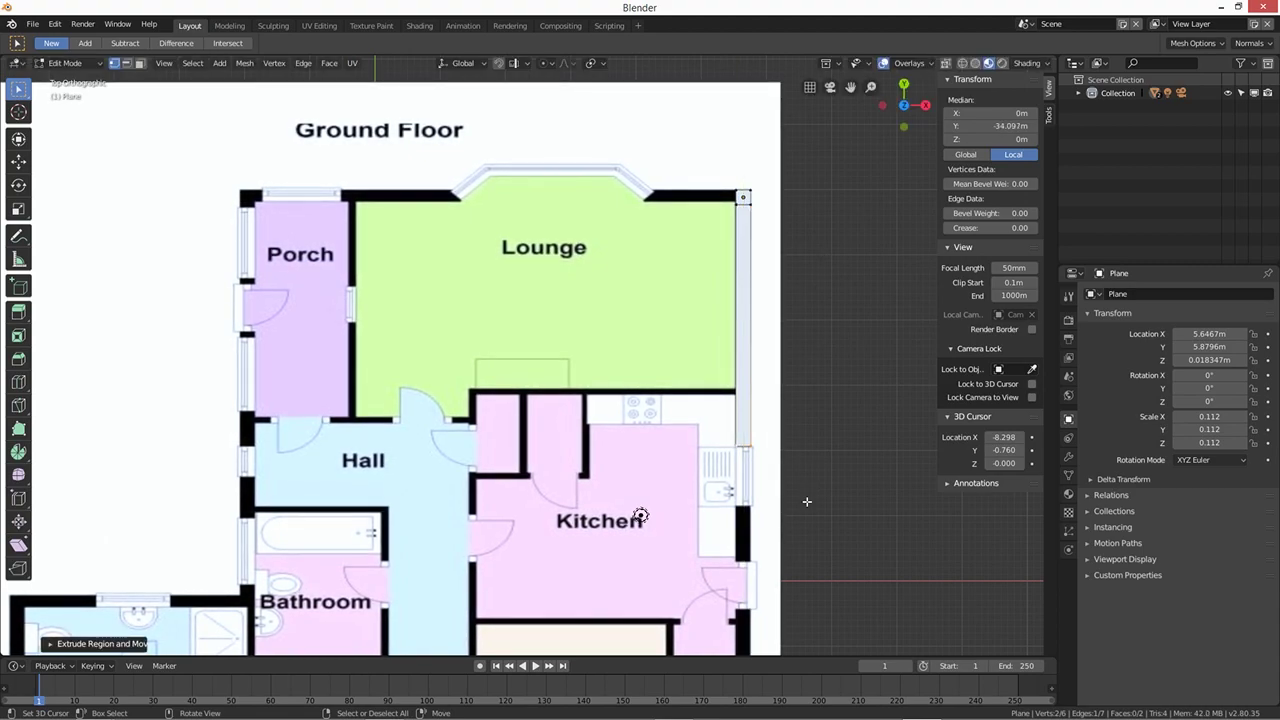
shift+middle_drag(818, 476, 806, 226)
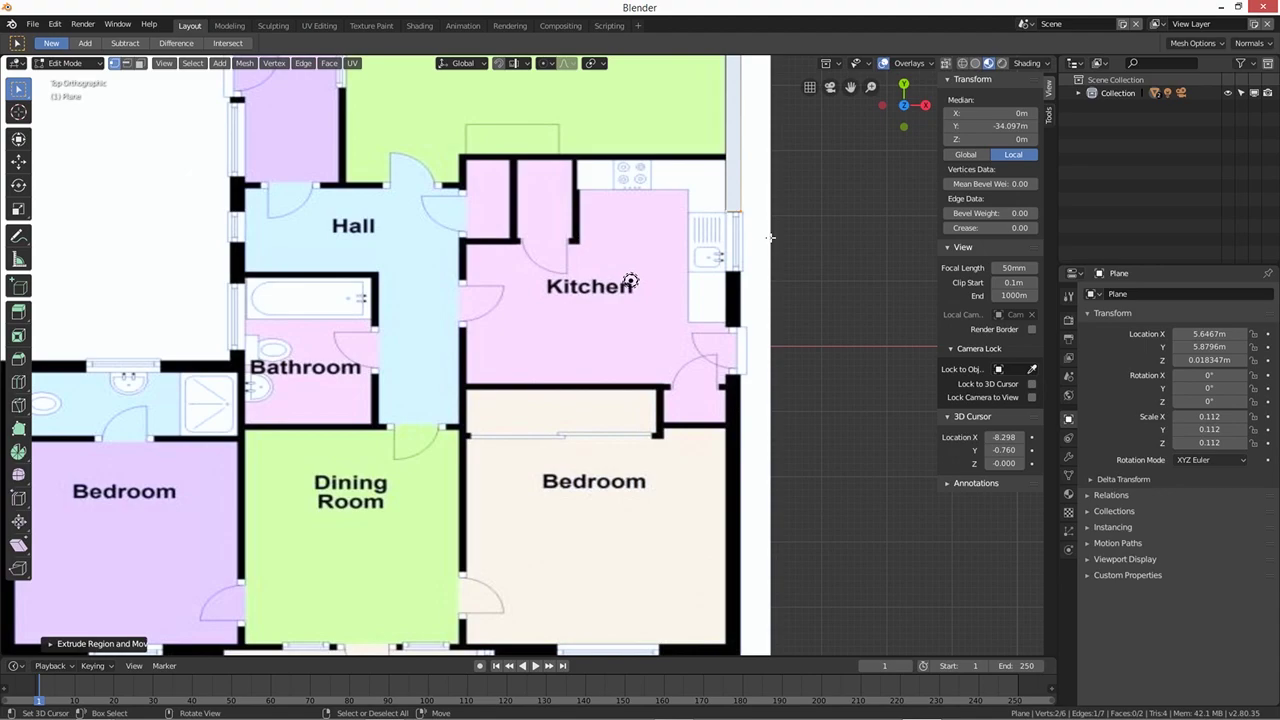
Extrude three Y-constrained edges down the right wall beside the kitchen to the next wall step
key(e)
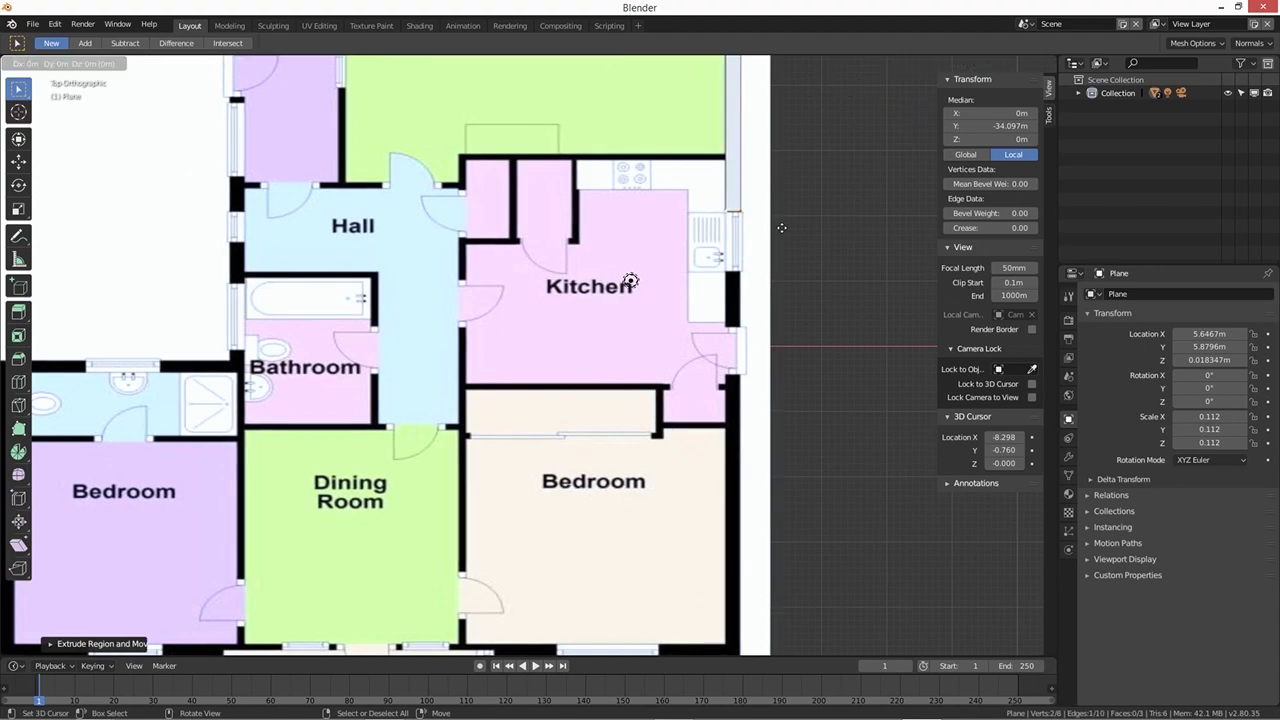
key(y)
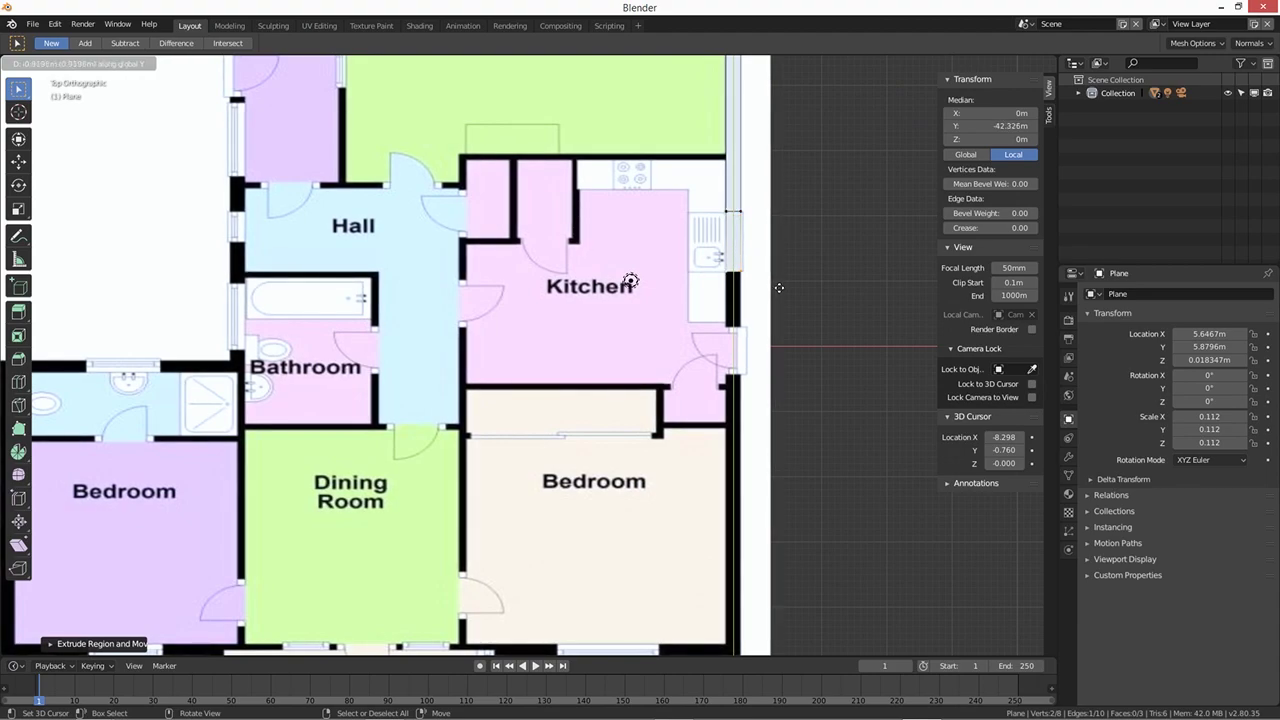
click(779, 288)
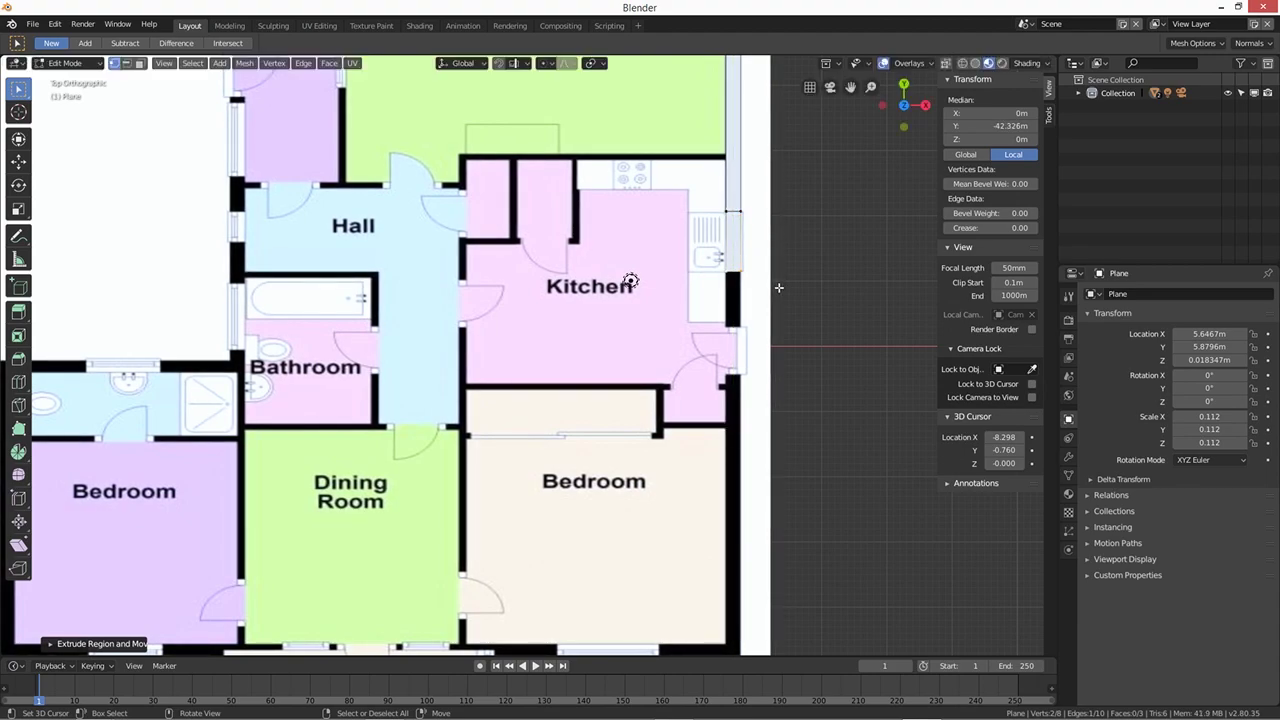
key(e)
key(y)
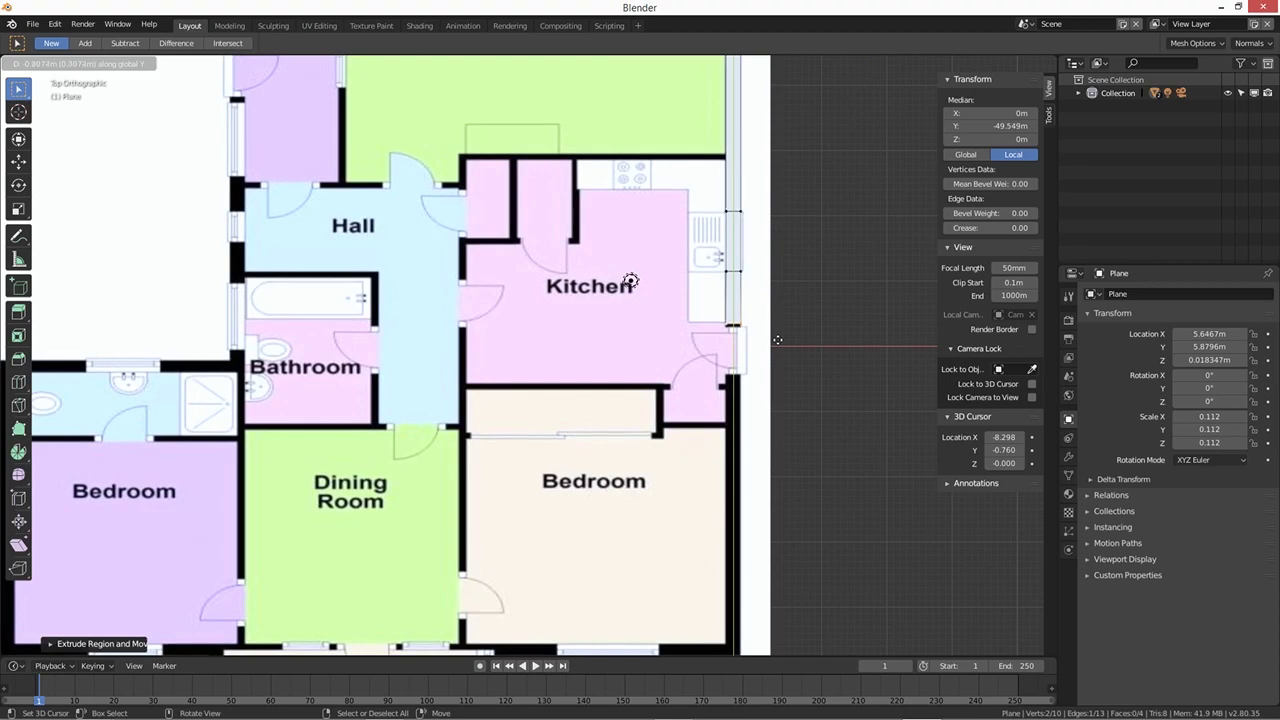
click(778, 344)
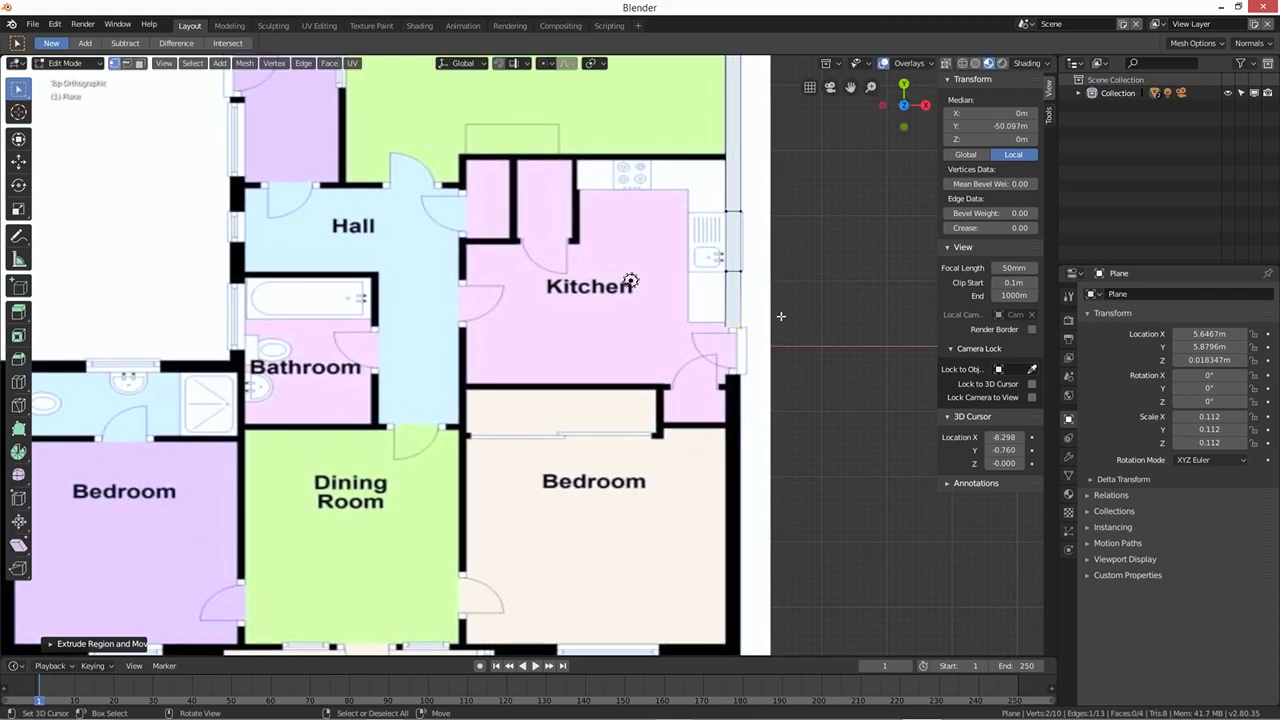
key(e)
key(y)
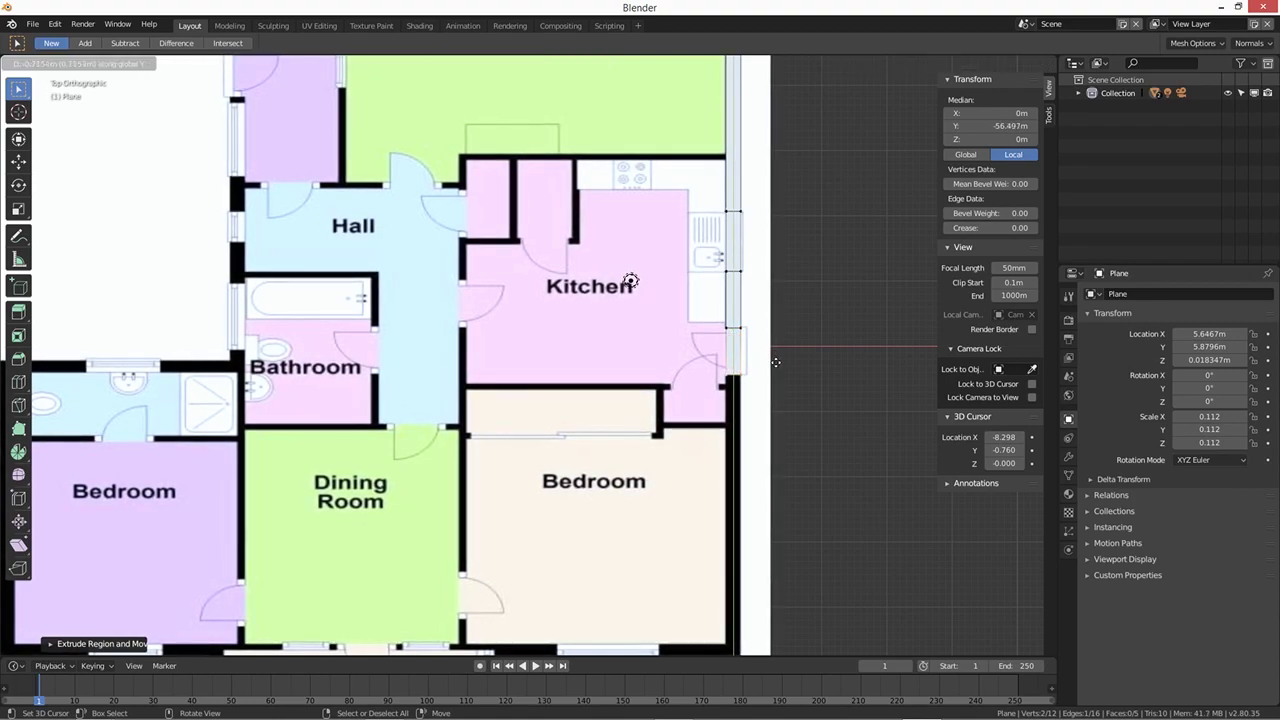
click(776, 363)
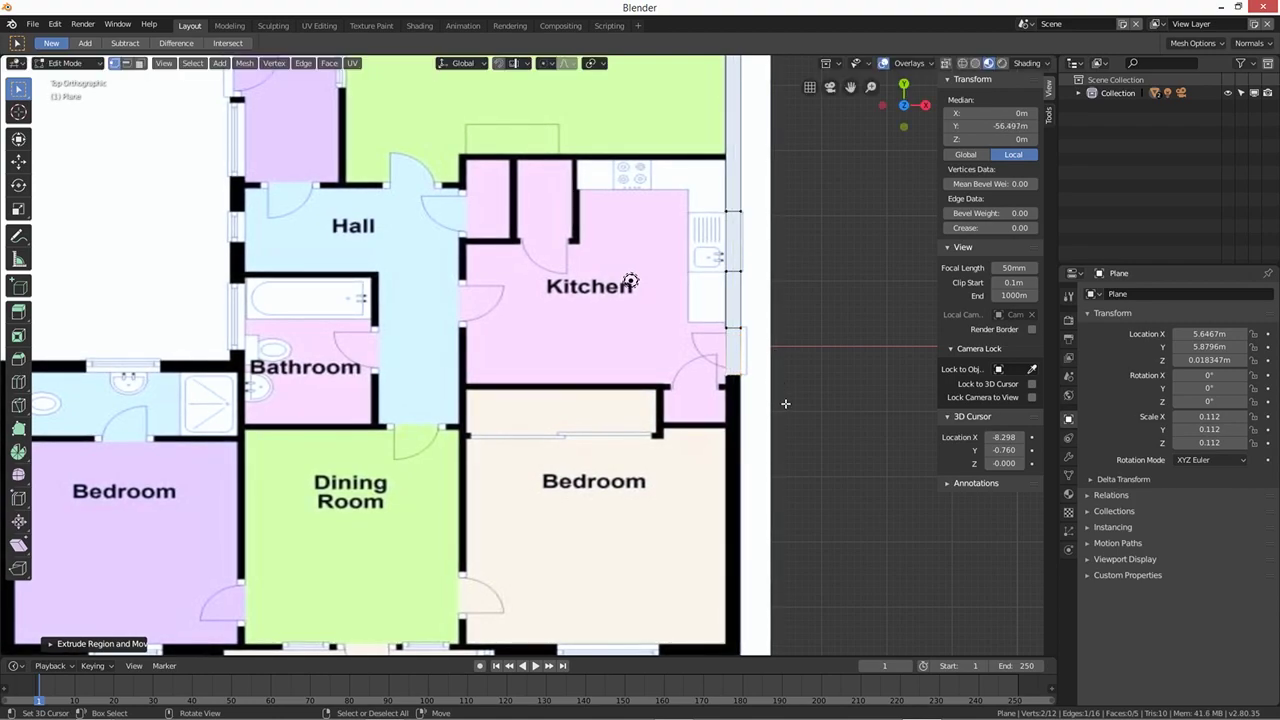
Add a short edge at the wall jog, then extrude to the bottom-right corner by the Conservatory
shift+scroll(789, 399, down, 2)
shift+middle_drag(789, 399, 791, 286)
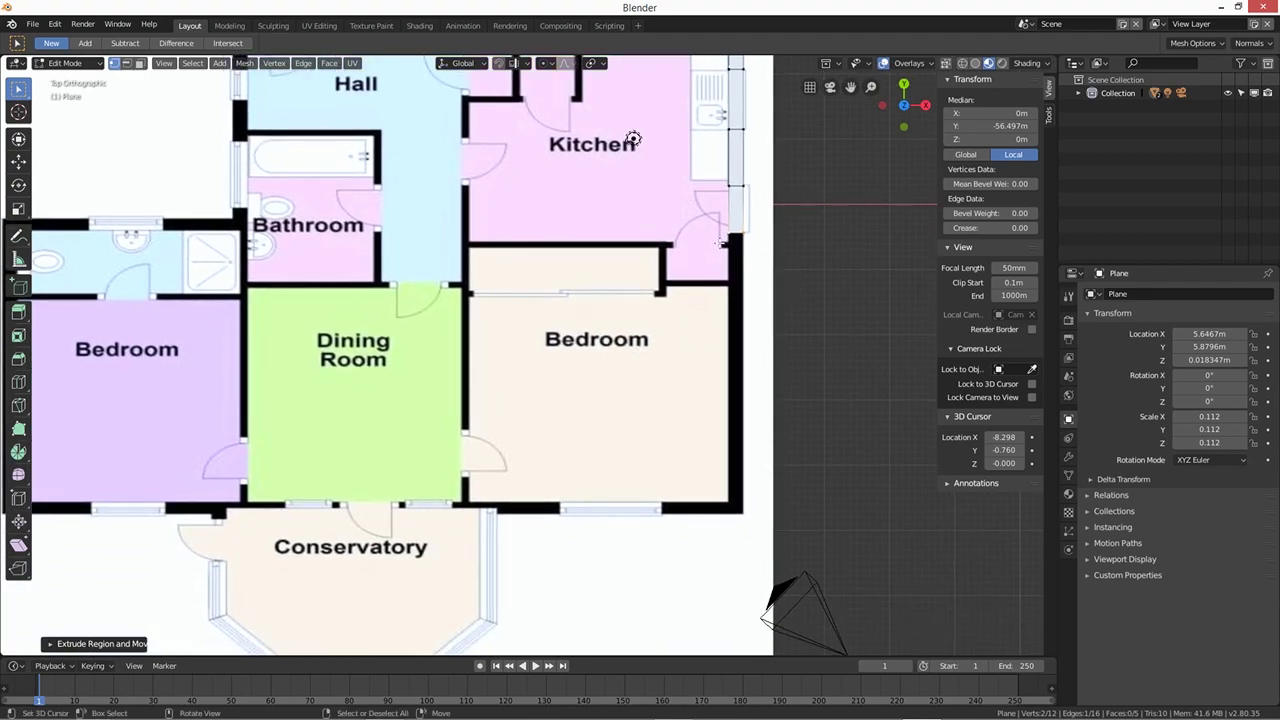
text(ey)
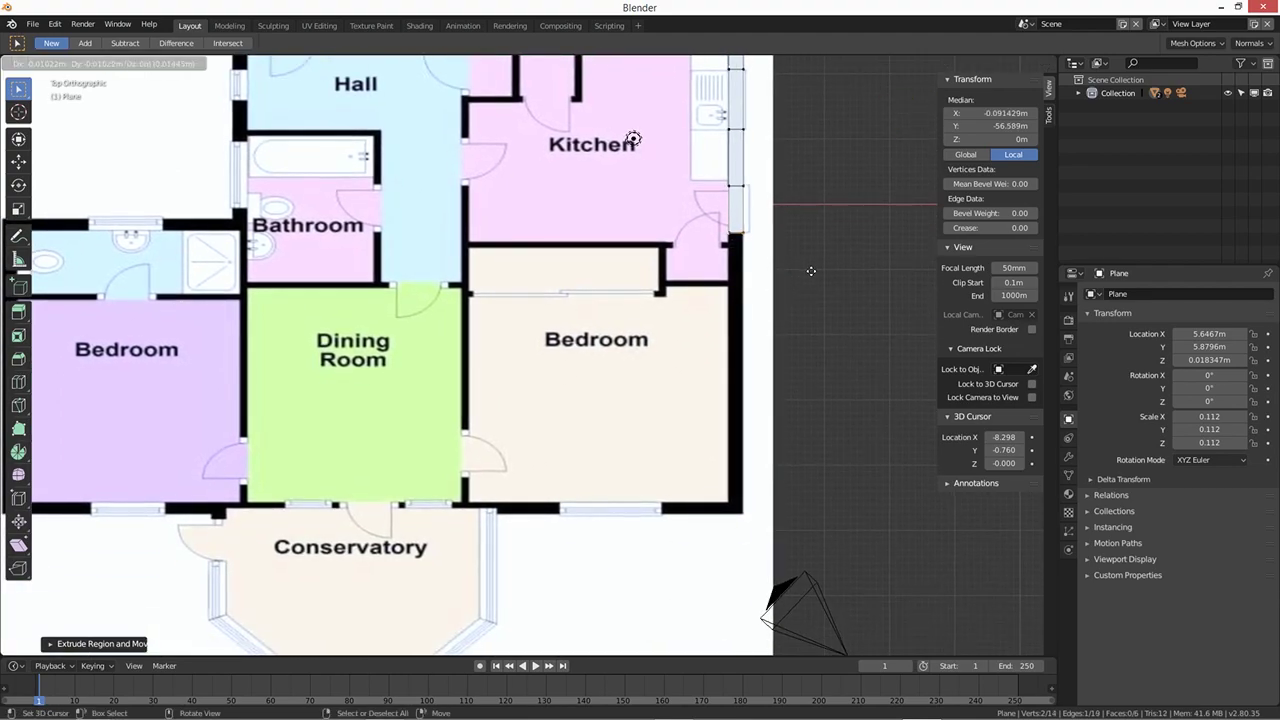
text(0)
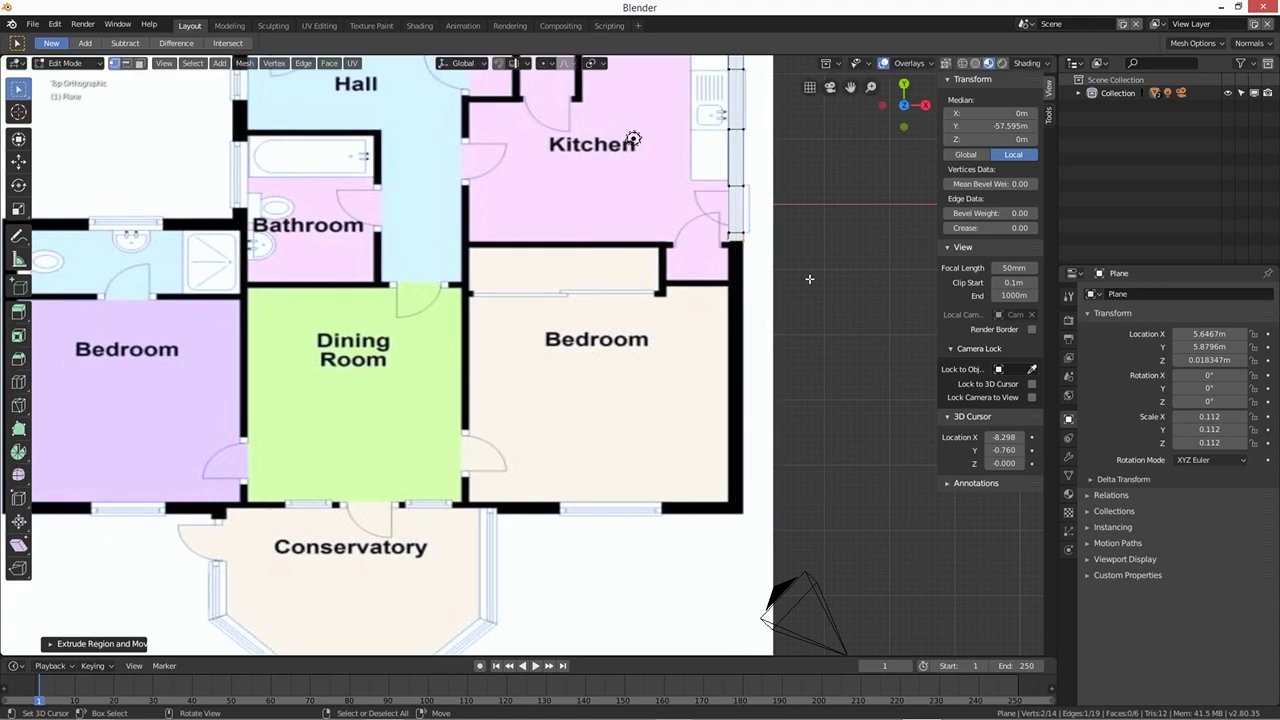
key(BackSpace)
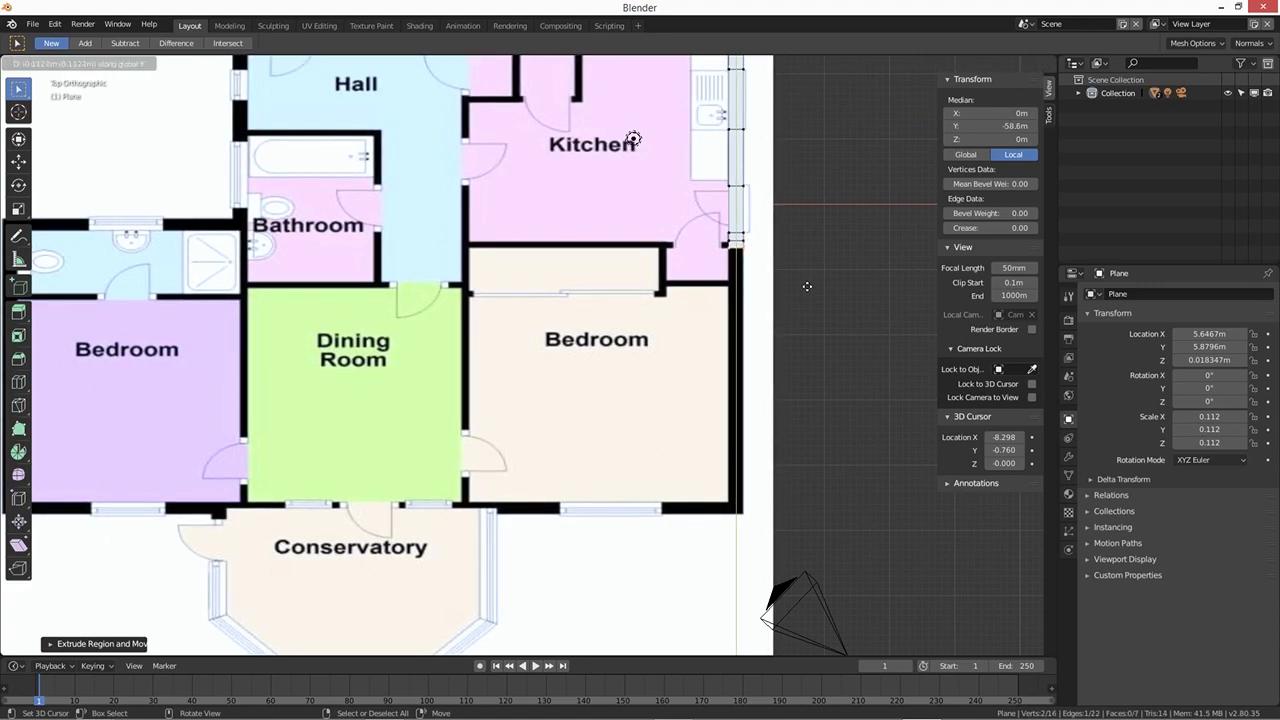
click(808, 286)
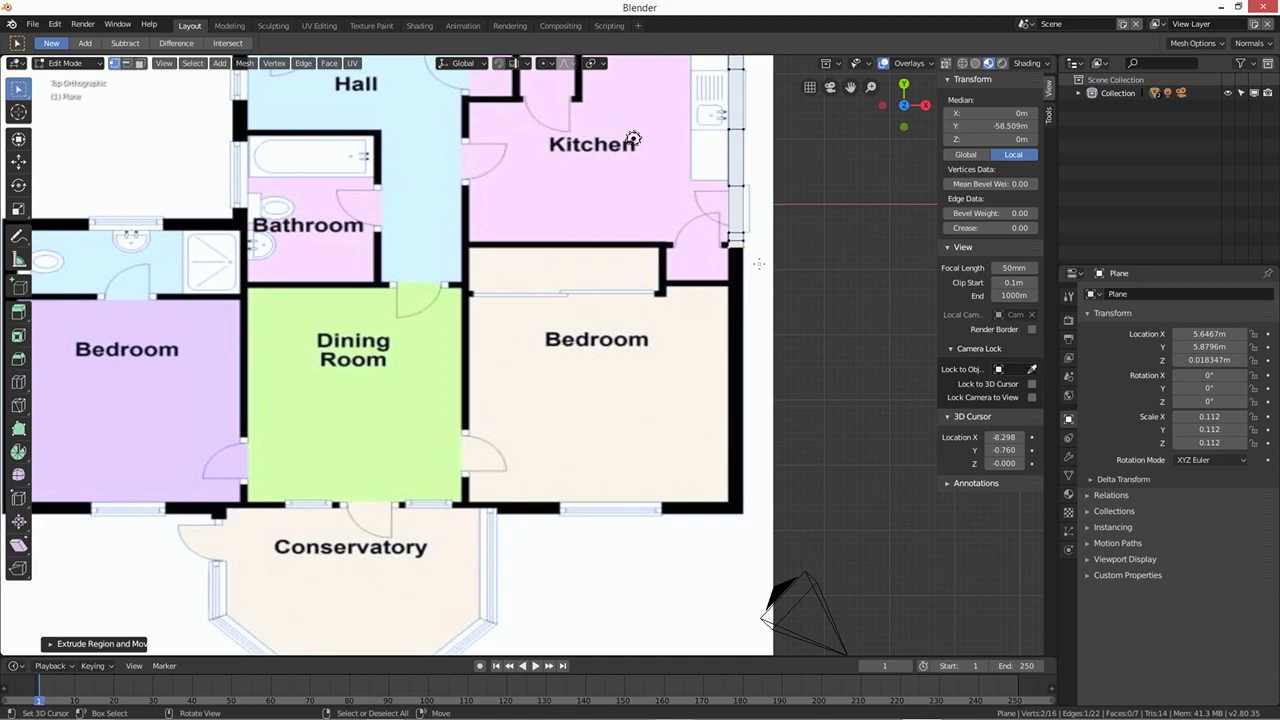
key(e)
key(y)
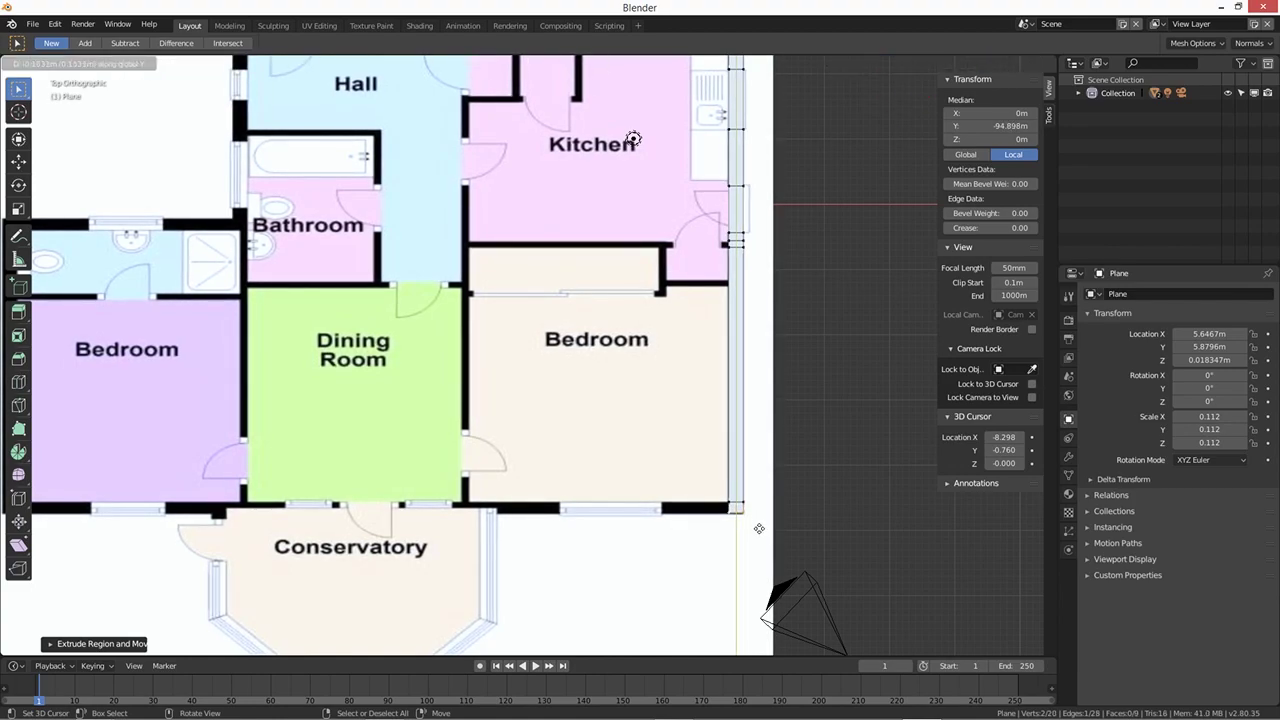
click(759, 529)
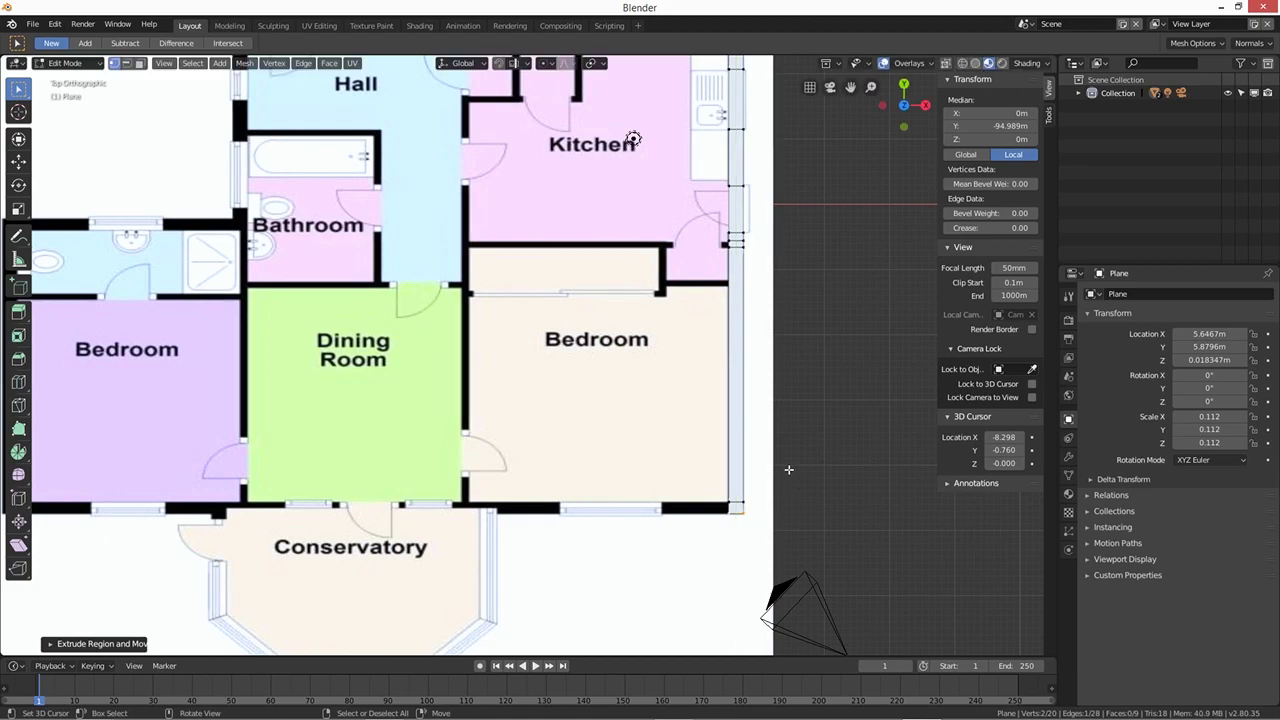